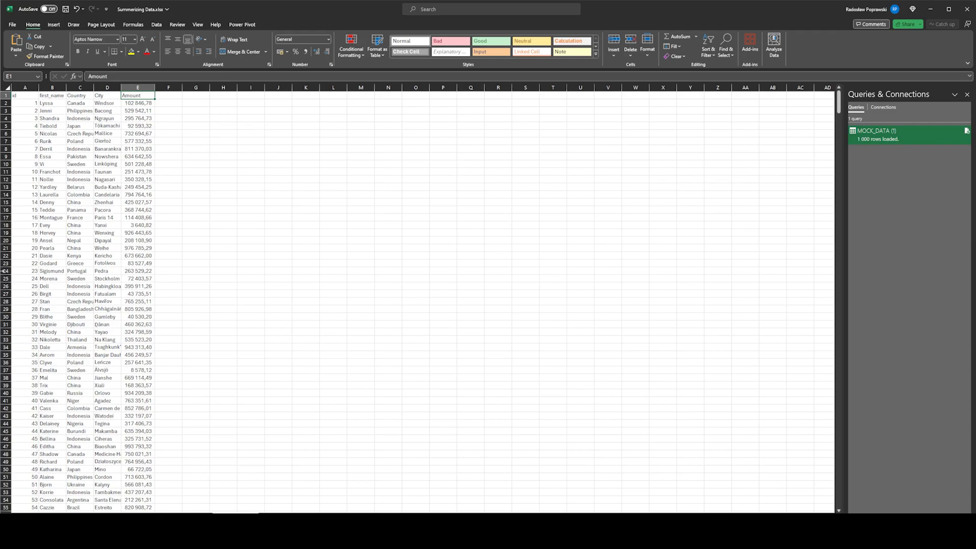
key("ctrl+Home")
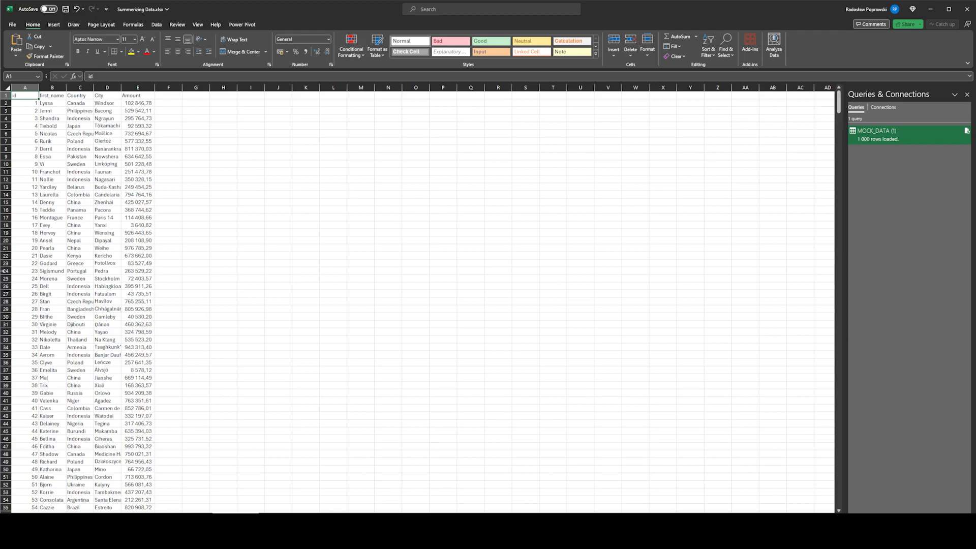
key("Down")
left_click_drag(18, 96, 136, 248)
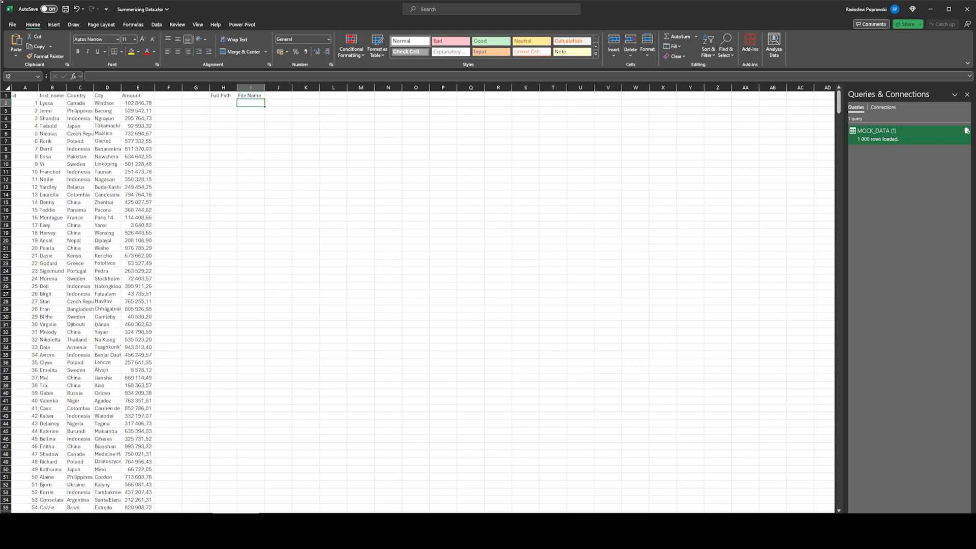
Step: Enter MOCK_DATA.csv under File Name in I2 and give the Full Path cell H2 the name FullPath
key("alt+Tab")
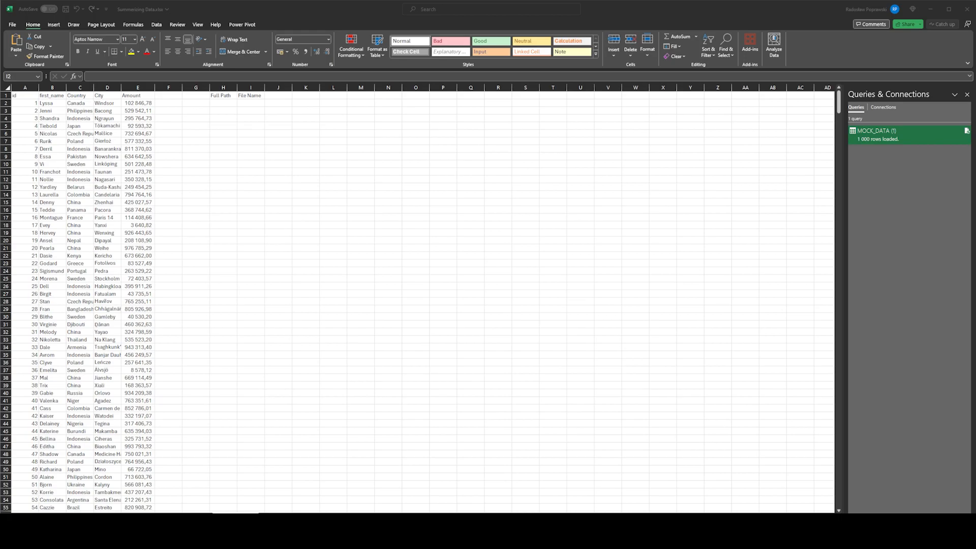
type("MOCK_DATA.csv")
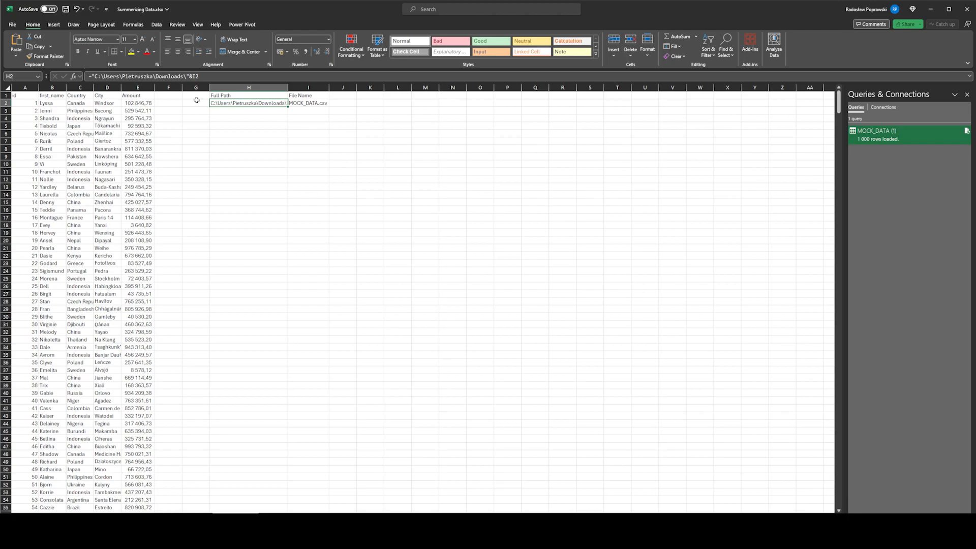
left_click(18, 77)
type("FullPath")
key("Return")
Step: Open the Power Query Editor, list Excel.CurrentWorkbook() in a custom step of the MOCK_DATA query, and preview the FullPath table
key("alt+F12")
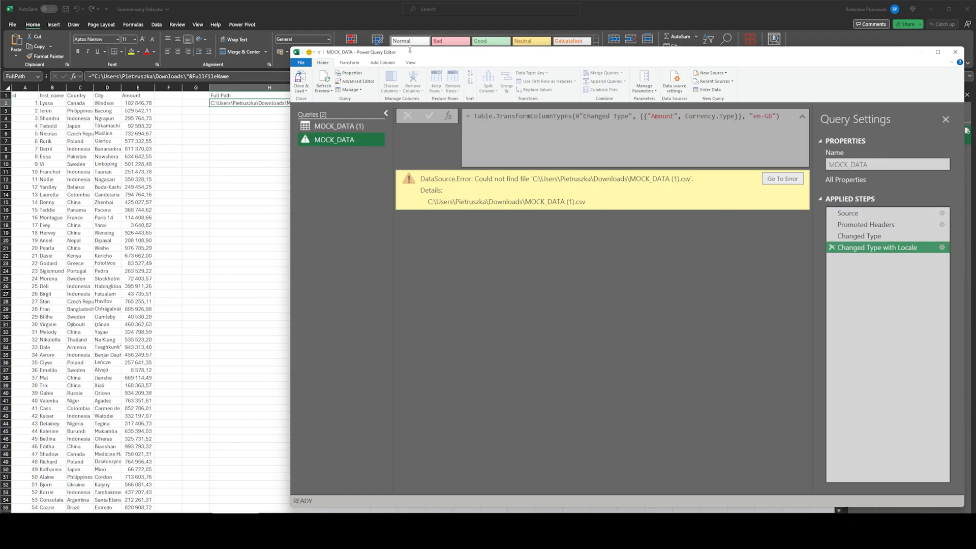
left_click_drag(410, 50, 339, 132)
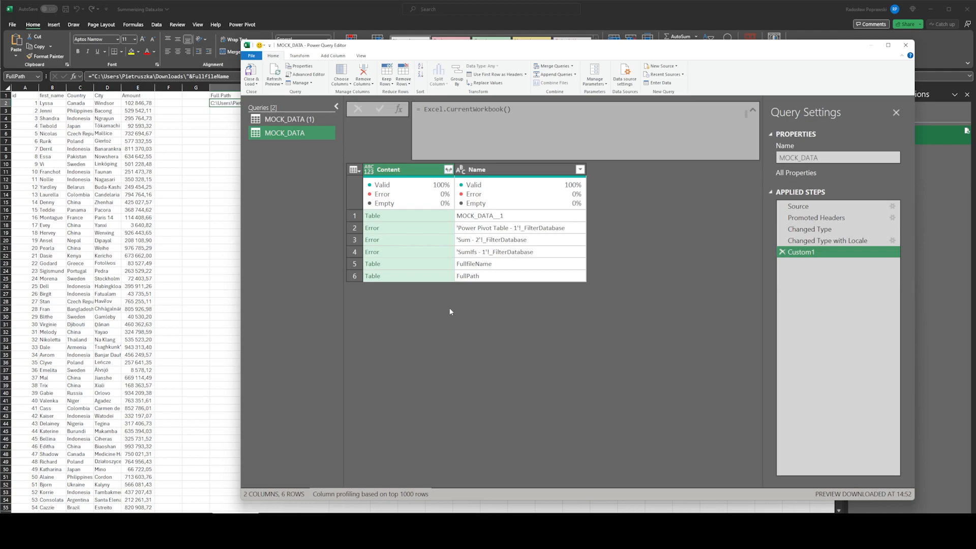
left_click(448, 276)
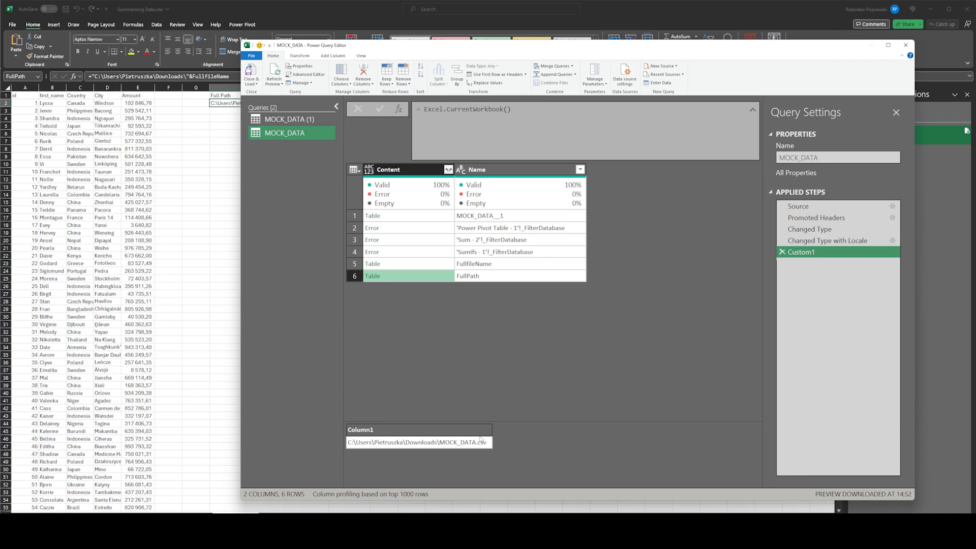
Step: Extend the custom step's formula with {[Name = "FullPath"]}[Content] to return only the FullPath table
left_click(504, 108)
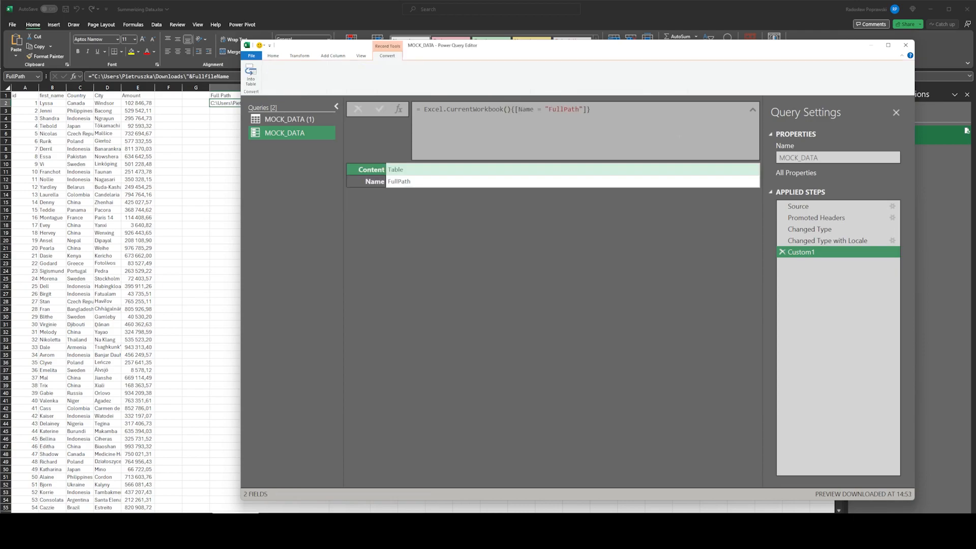
left_click(679, 139)
type("[Content")
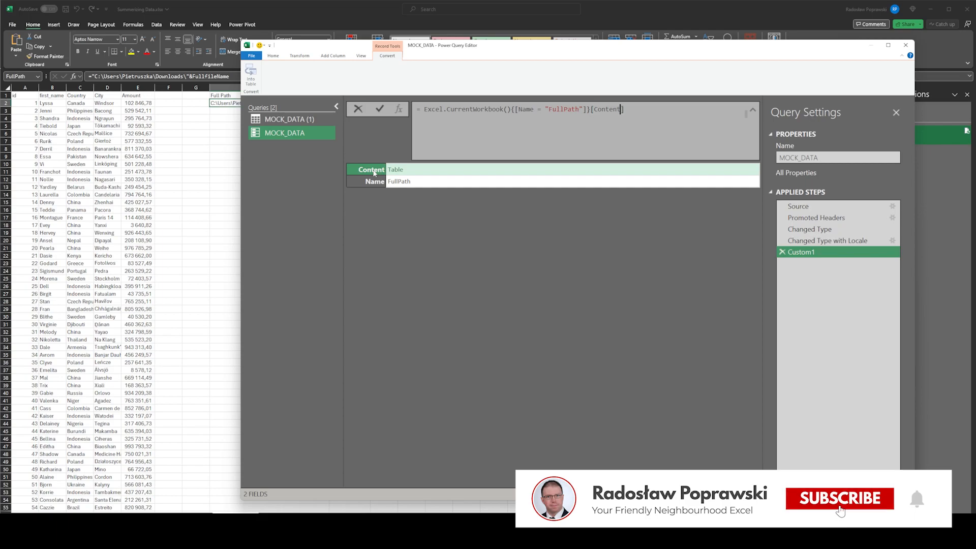
key("Return")
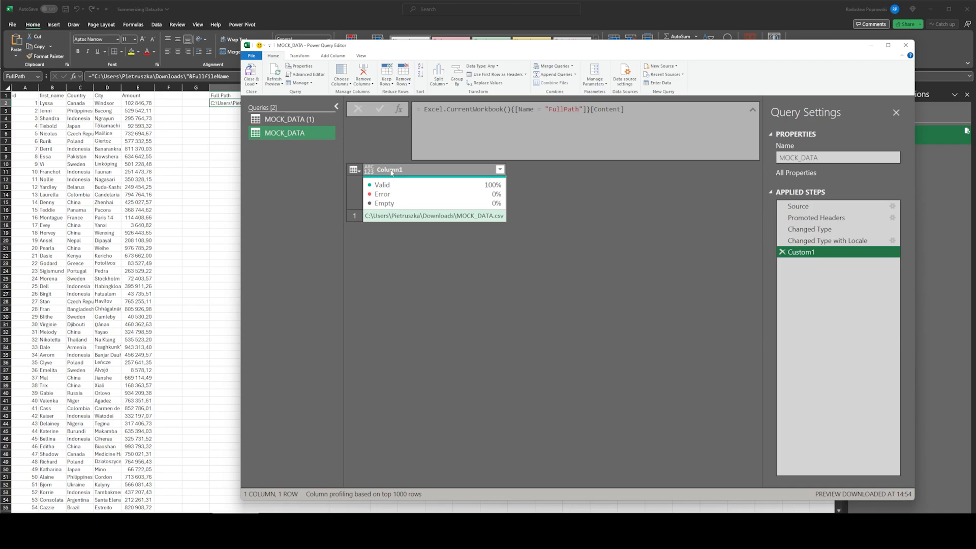
Step: Append [Column1] to the custom step's formula to extract the file path from the FullPath table
left_click(746, 114)
type("[Colu")
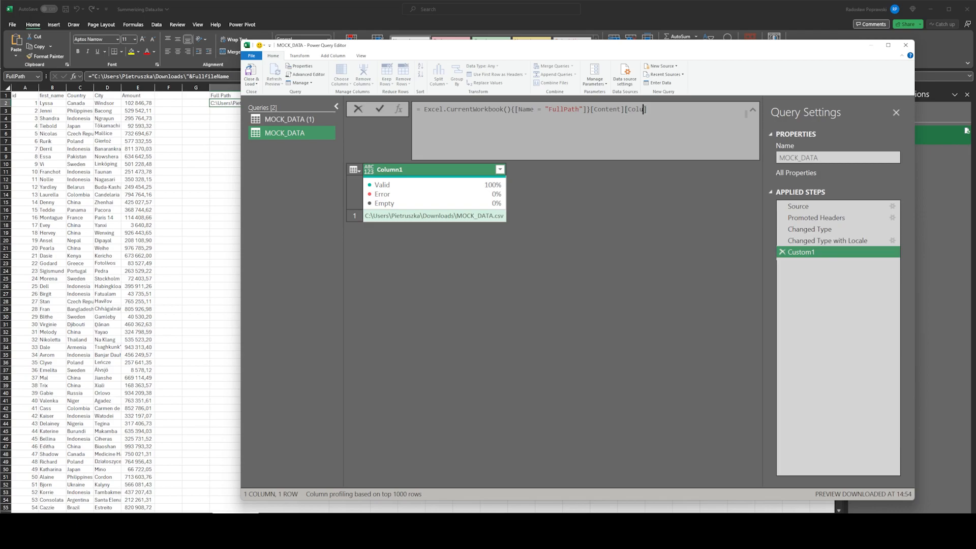
type("mn1")
key("Return")
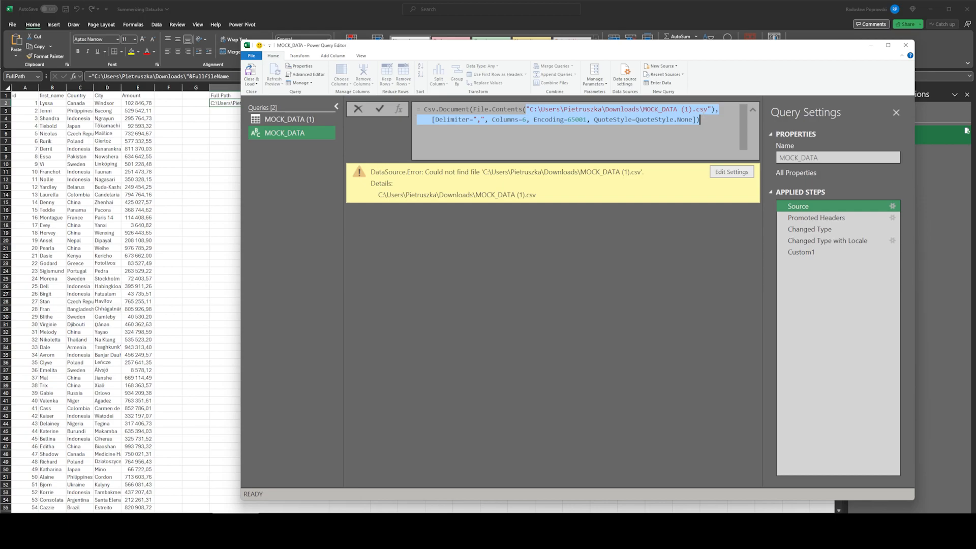
Step: Replace the hard-coded path in the MOCK_DATA Source step with Excel.CurrentWorkbook(){[Name = "FullPath"]}[Content][Column1]{0}, keeping the comma delimiter and 6 columns
type("Excel.CurrentWorkbook(){[Name = \"FullPath\"]}[Content][Column1]{0}),[Delimiter=\",\", Columns=6, Encoding=65001, QuoteStyle=QuoteStyle.None])")
key("Return")
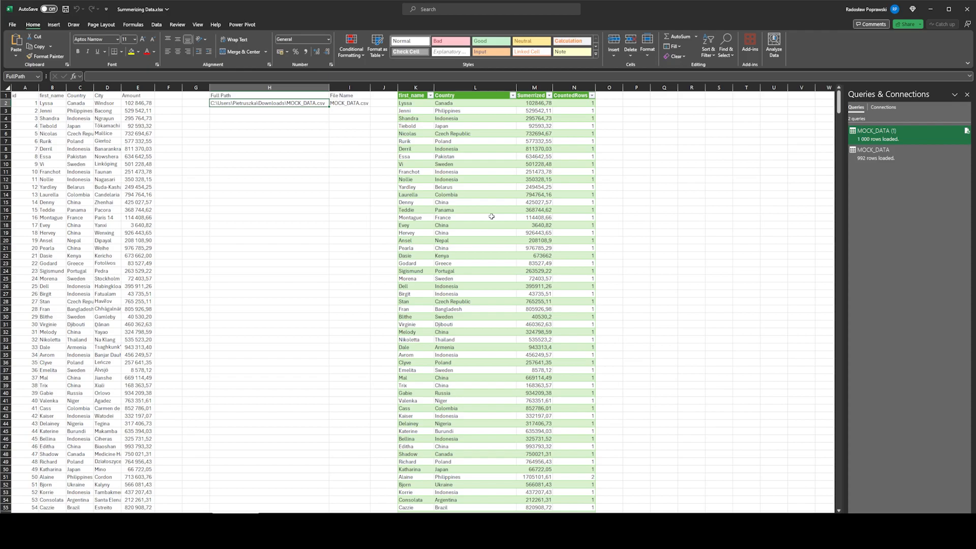
left_click(475, 163)
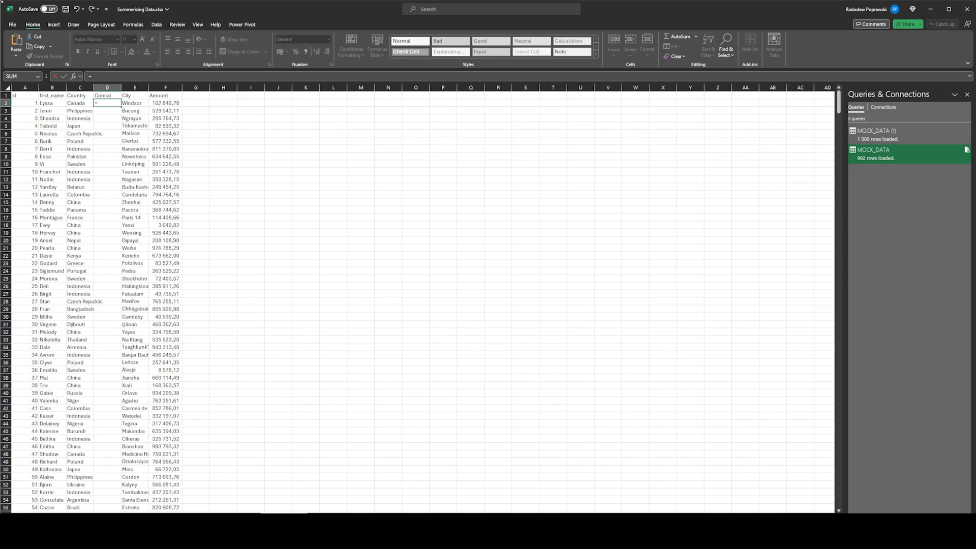
Step: Build a Concat formula in D2 that joins the whole first_name column with the Country column, separated by "__"
key("Left")
key("Left")
key("ctrl+shift+Down")
type("&")
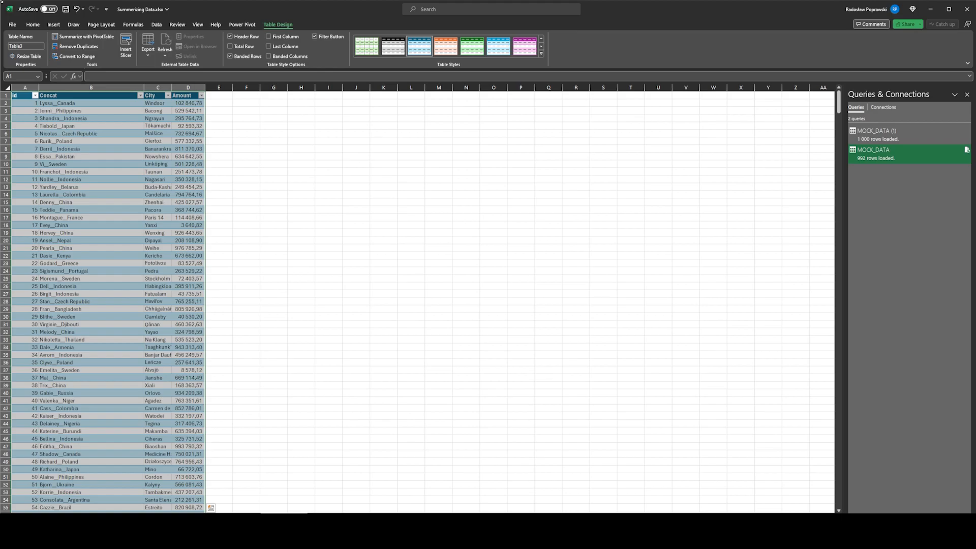
Step: Name the new id, Concat, City and Amount table tbl_Data
key("alt+j")
key("t")
key("a")
type("tbl_Data")
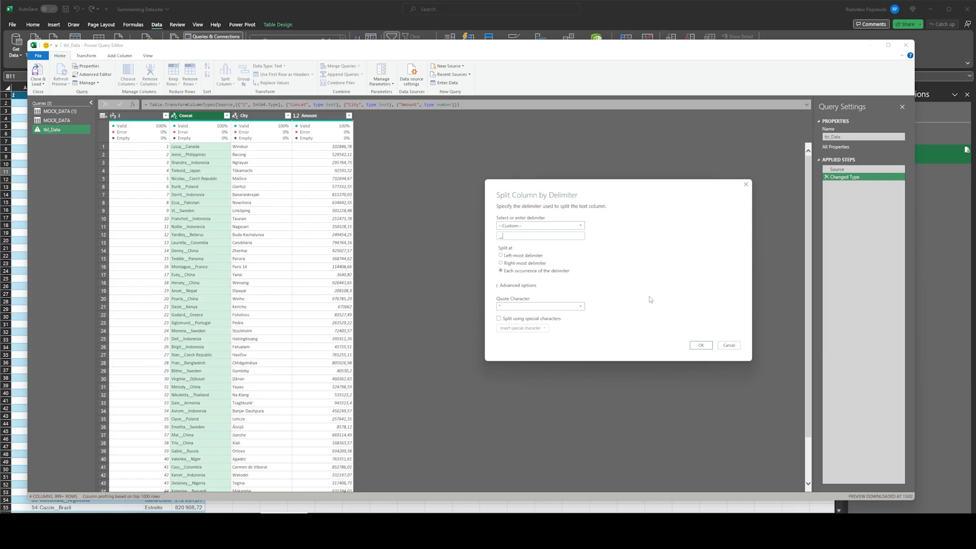
Step: Split the Concat column of the tbl_Data query at each occurrence of the custom delimiter "__"
key("Return")
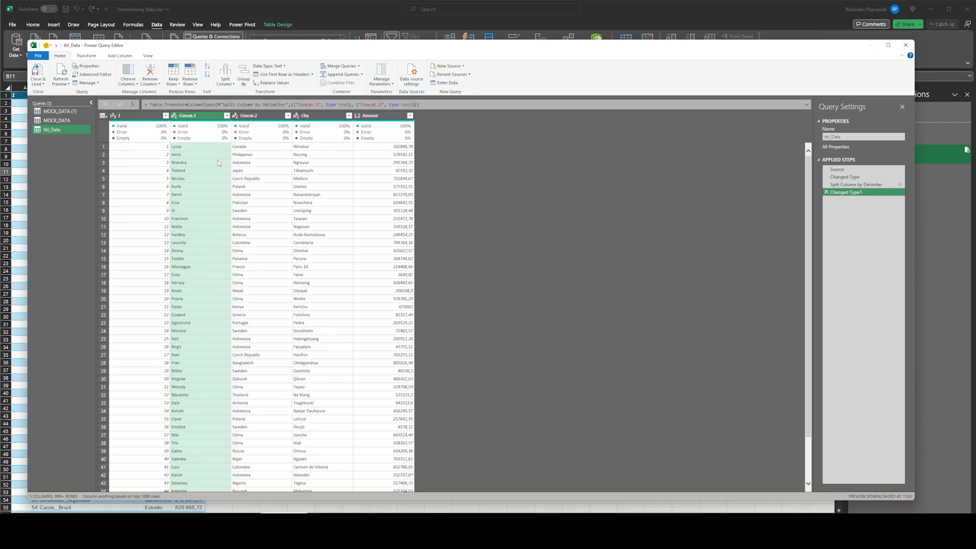
left_click(218, 162)
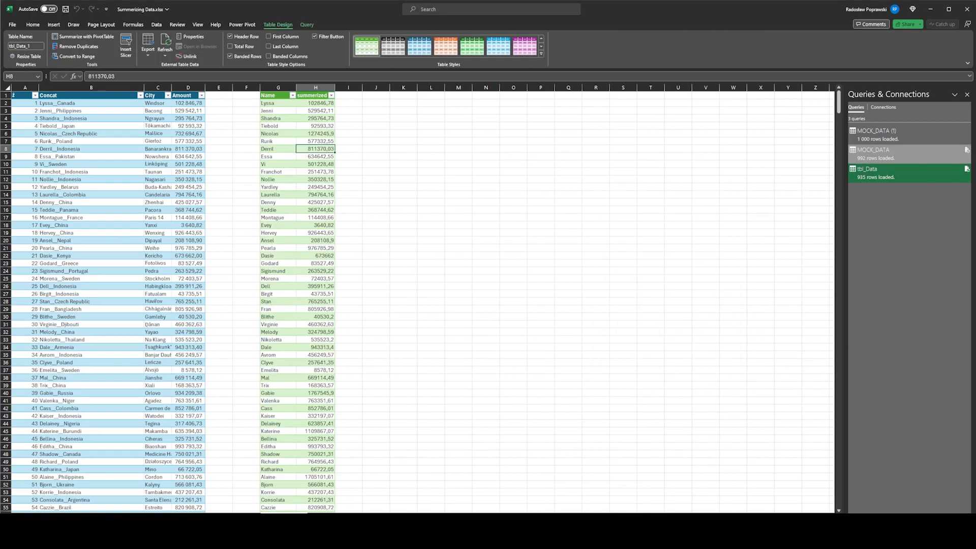
Step: Select the summarized column of the tbl_Data output, and refresh the MOCK_DATA table with MOCK_DATA1.csv as its source file
key("ctrl+space")
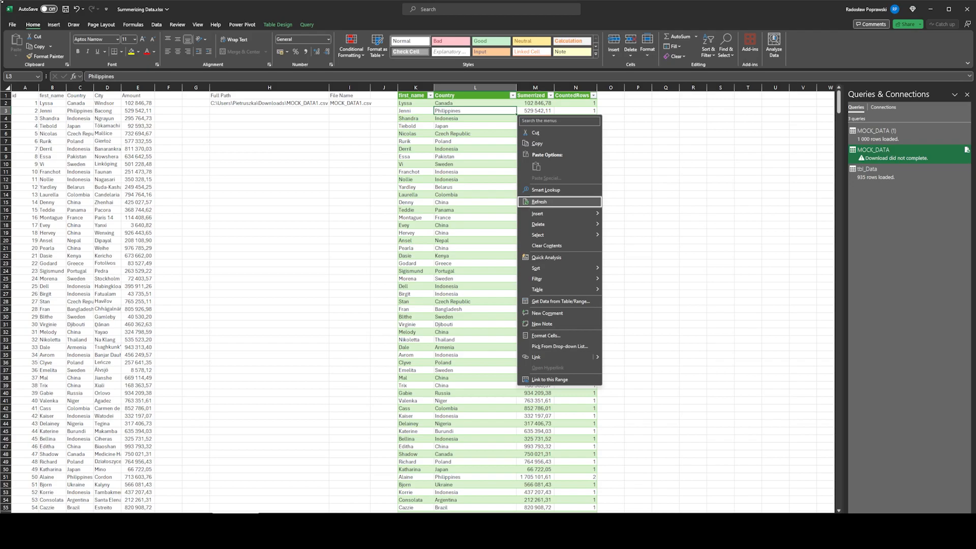
left_click(539, 202)
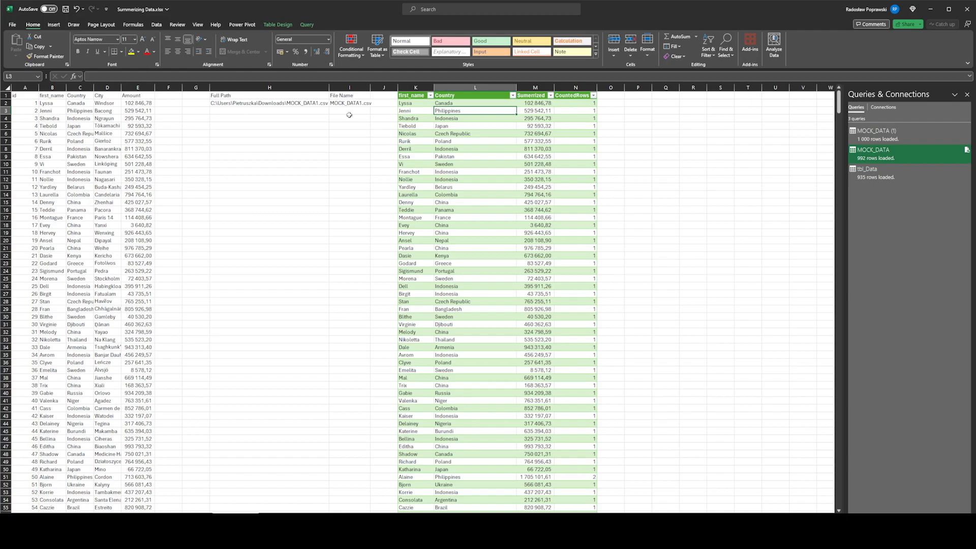
left_click(413, 294)
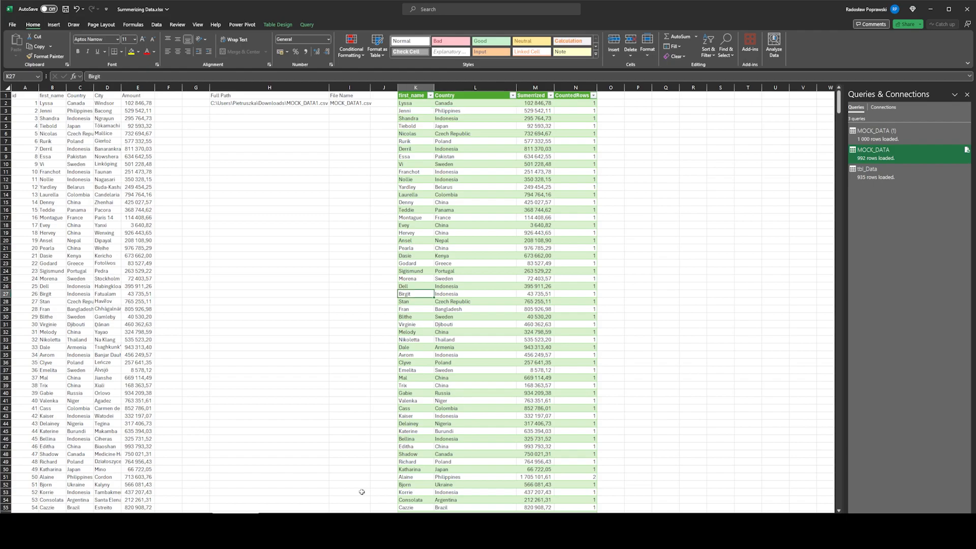